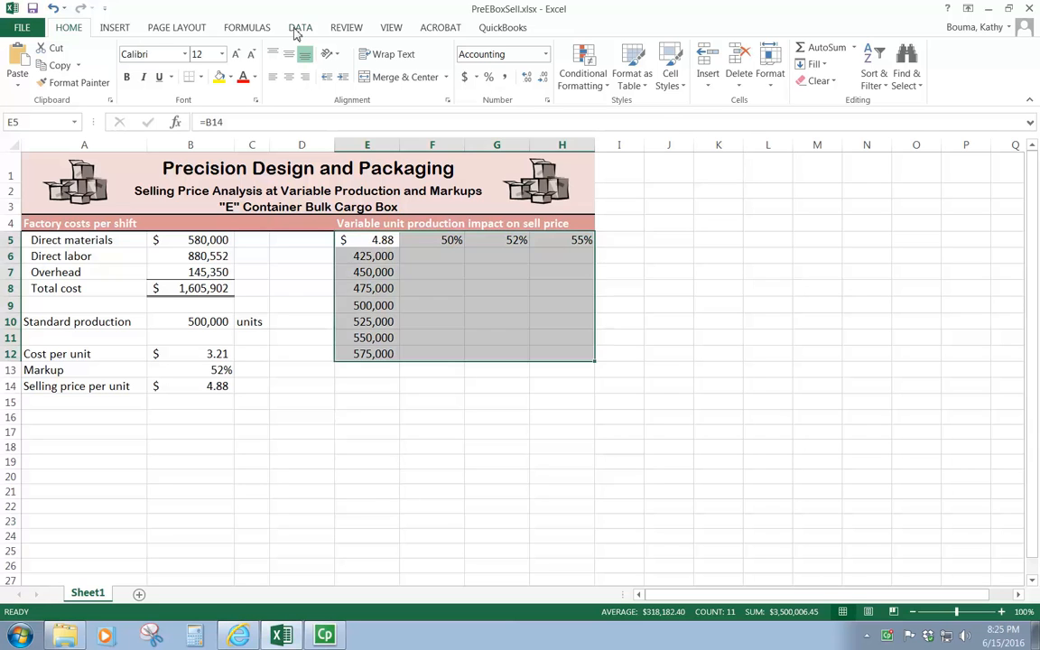
click(304, 32)
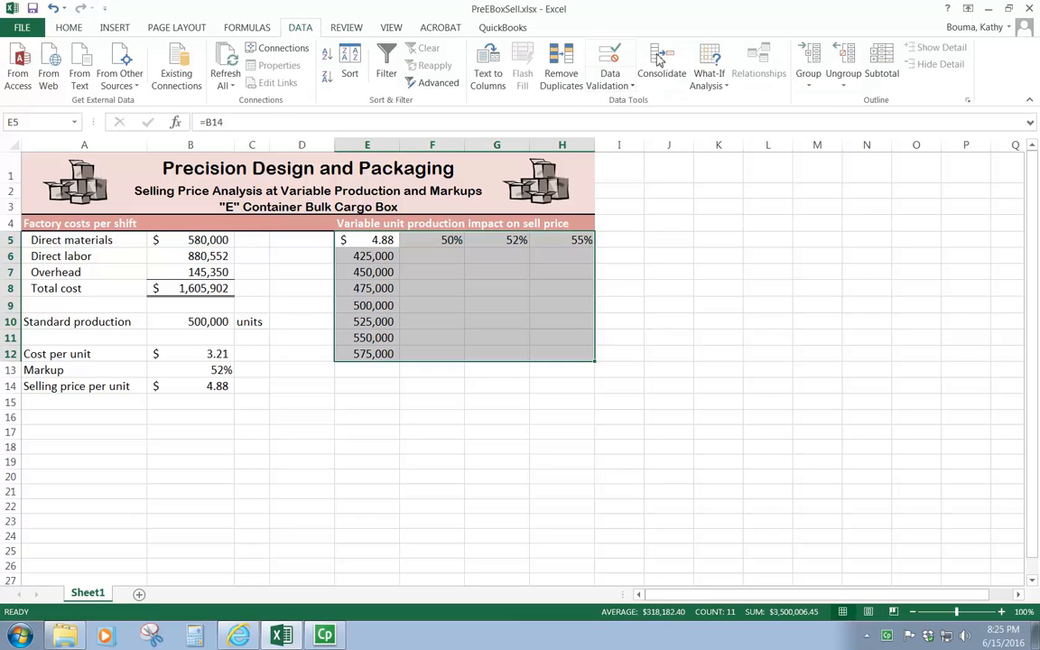
click(709, 76)
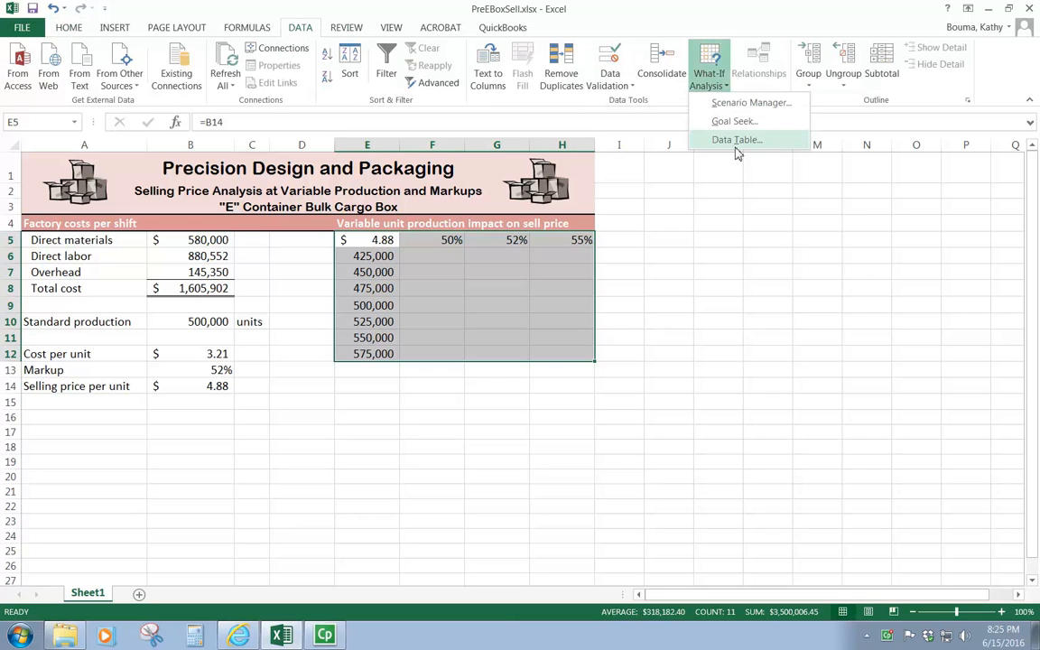
click(808, 356)
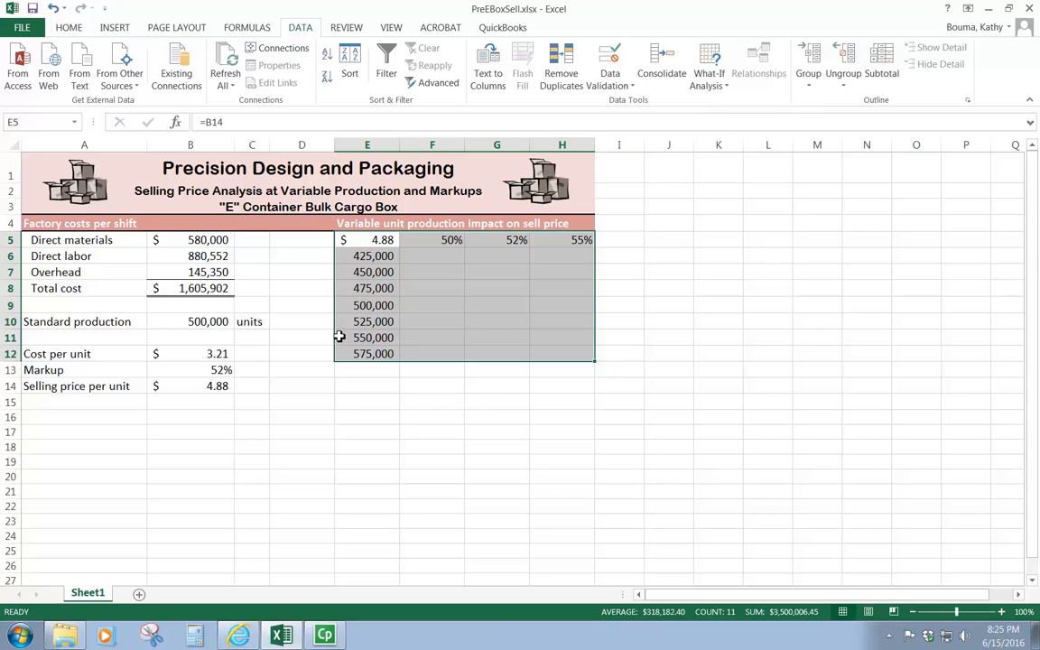
- Review the standard production cell B10, the markup cell B13 and the markup percentages in F5:H5 as data table inputs
click(200, 323)
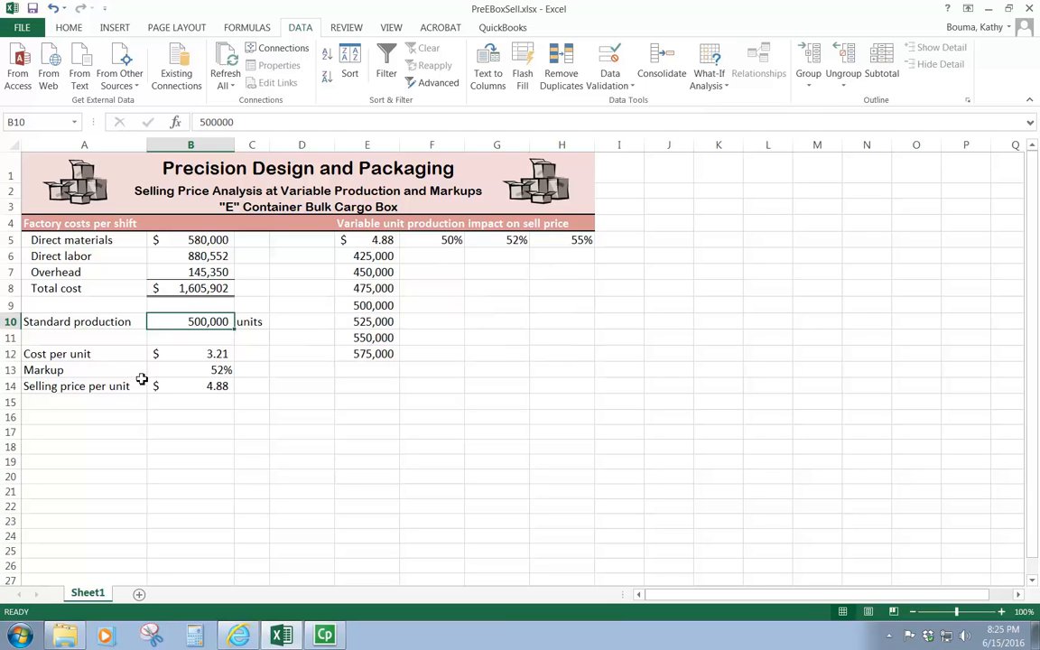
click(220, 369)
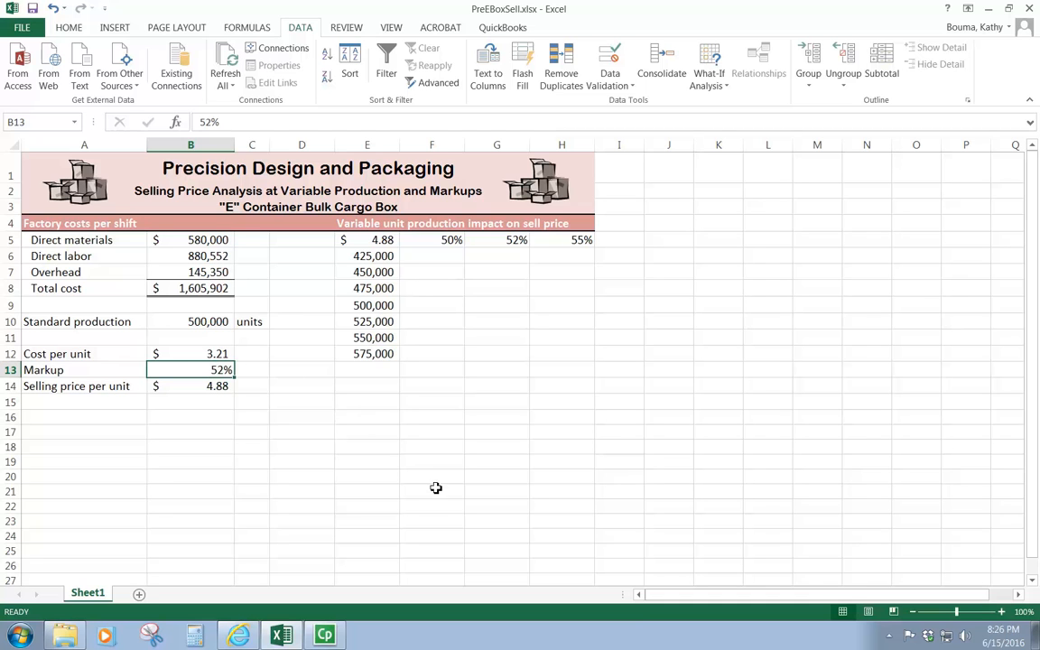
click(702, 380)
click(216, 369)
click(438, 241)
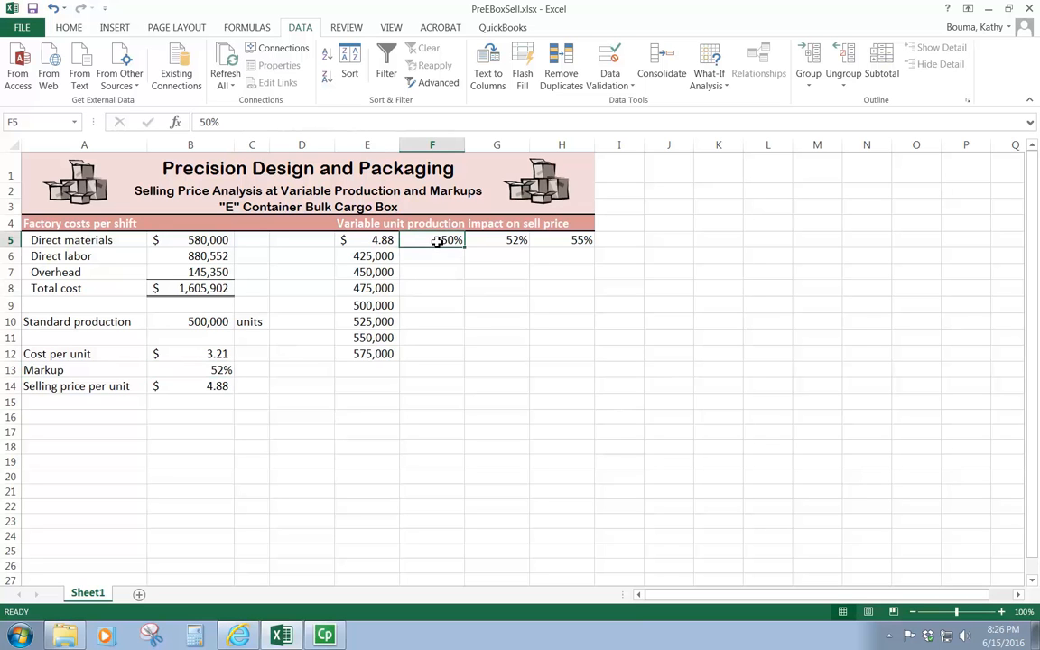
click(512, 238)
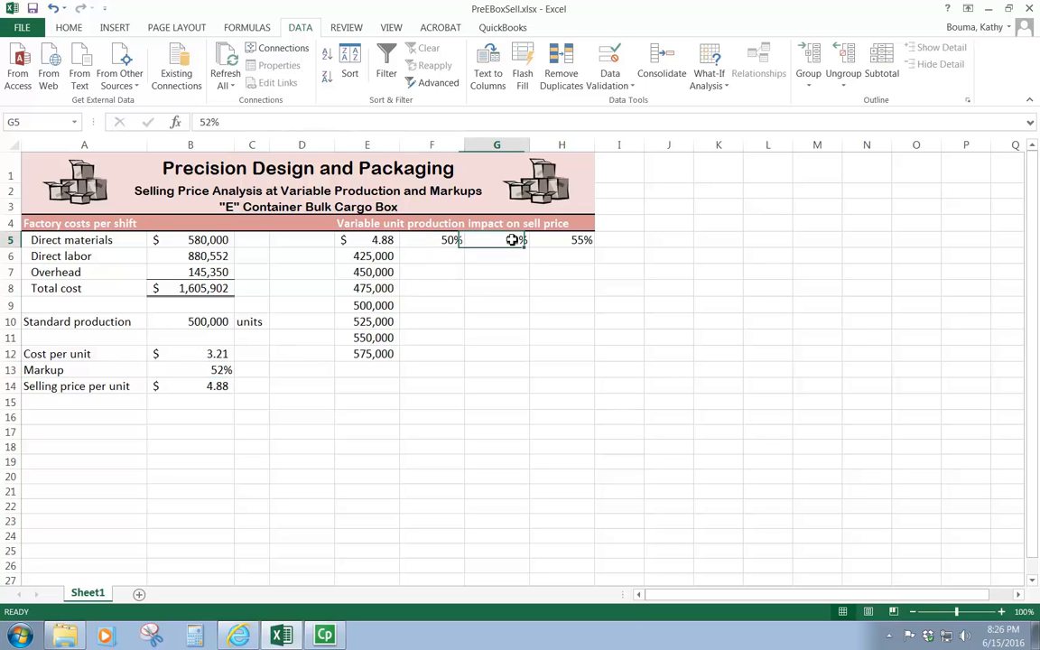
click(584, 240)
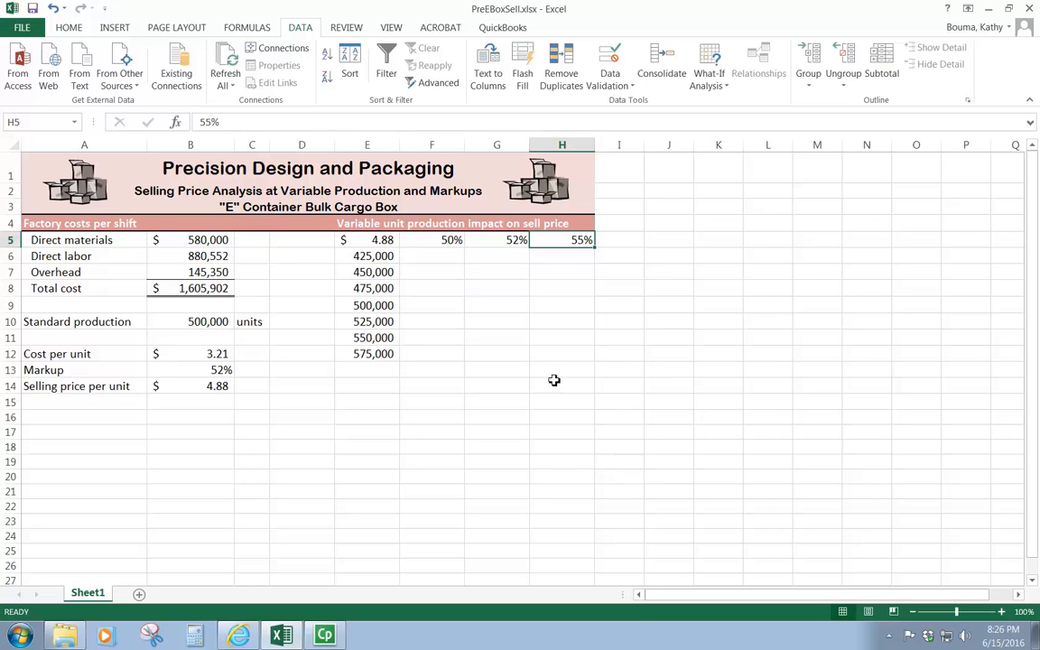
- Examine how the reference in E5 traces back through the selling price formula in B14 to the cost per unit in B12 and the markup in B13
click(370, 242)
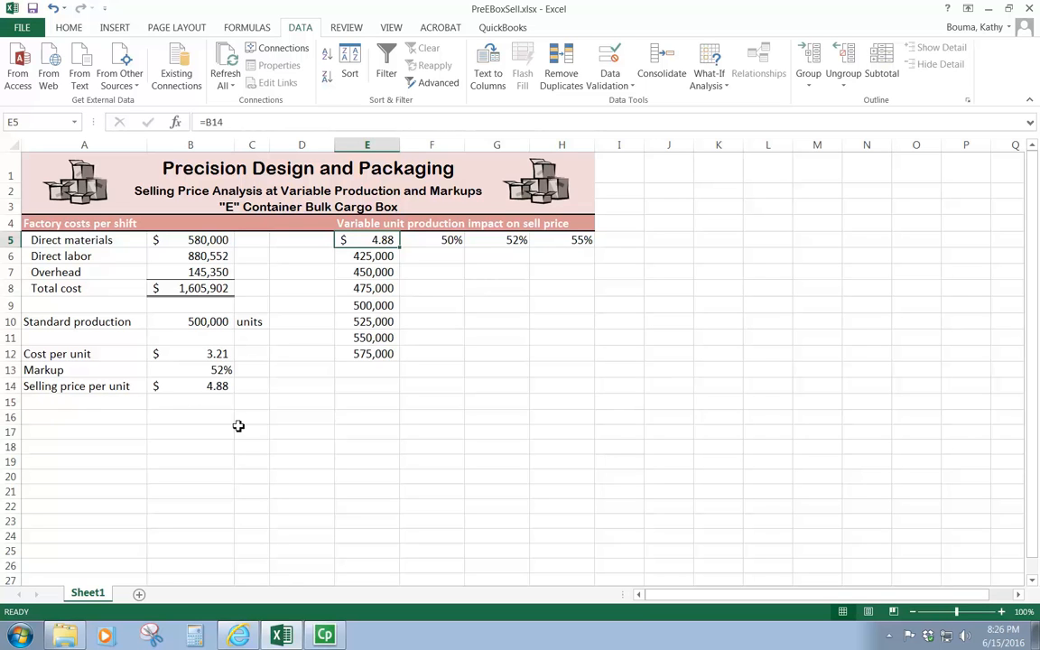
click(198, 387)
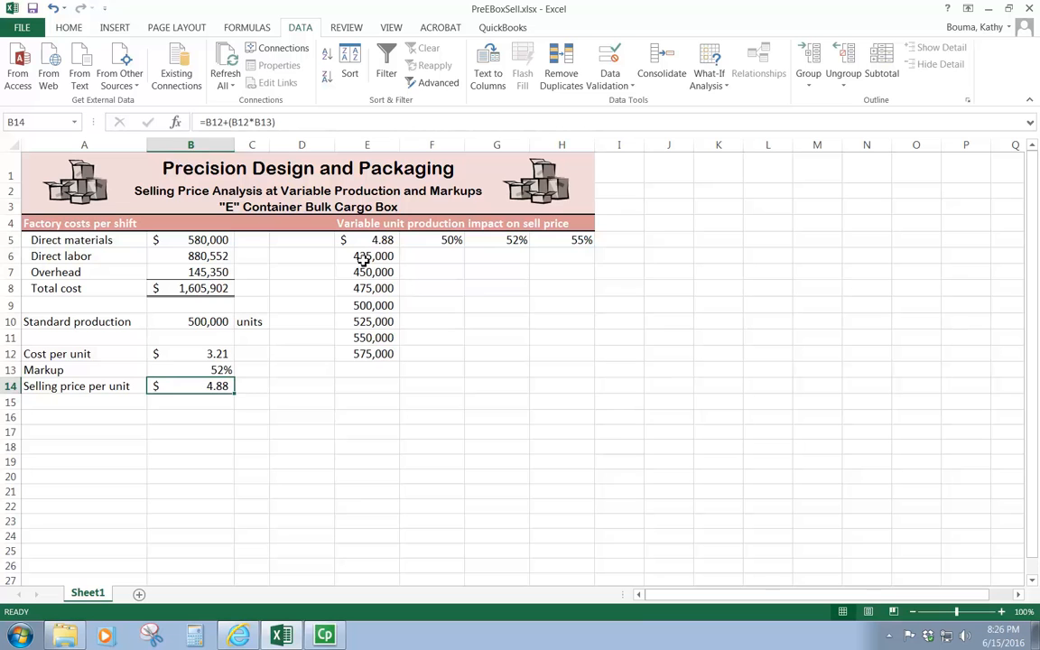
click(371, 237)
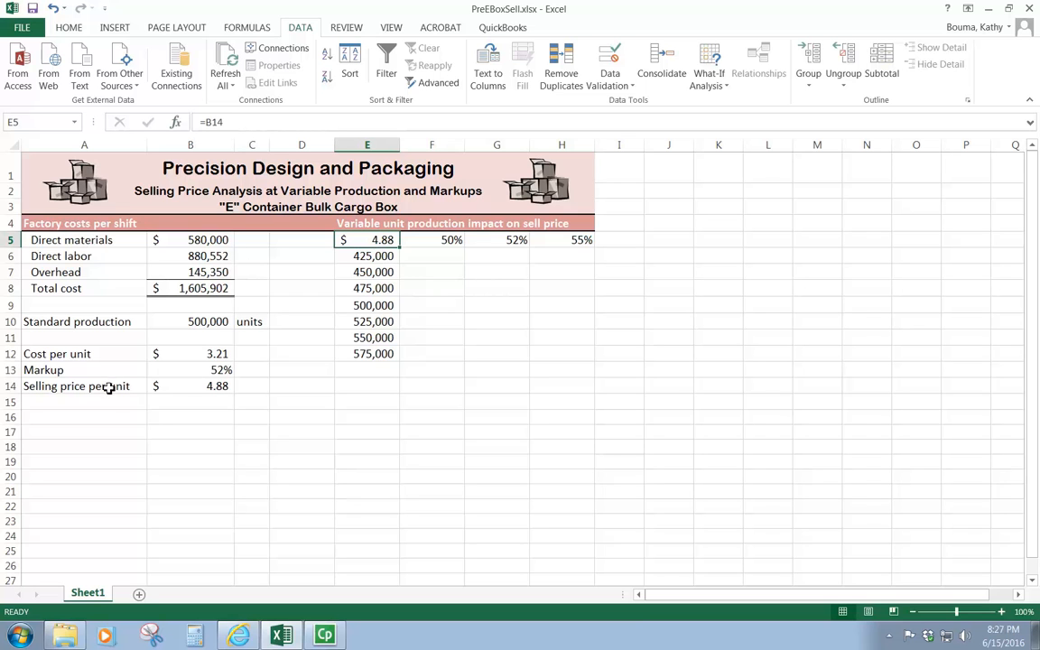
click(209, 387)
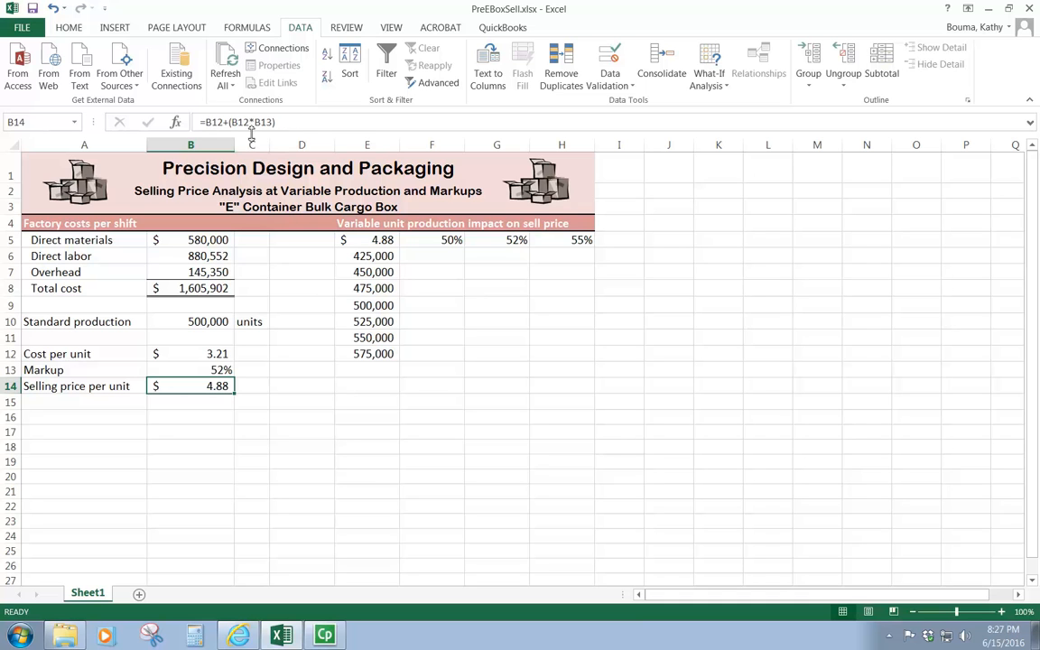
click(199, 356)
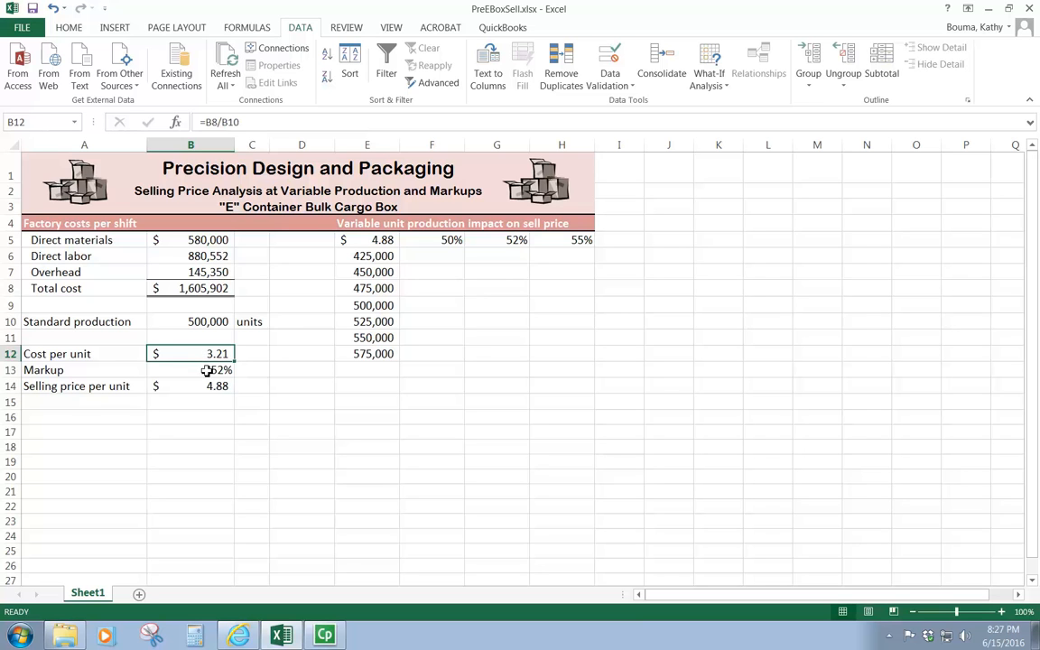
click(192, 371)
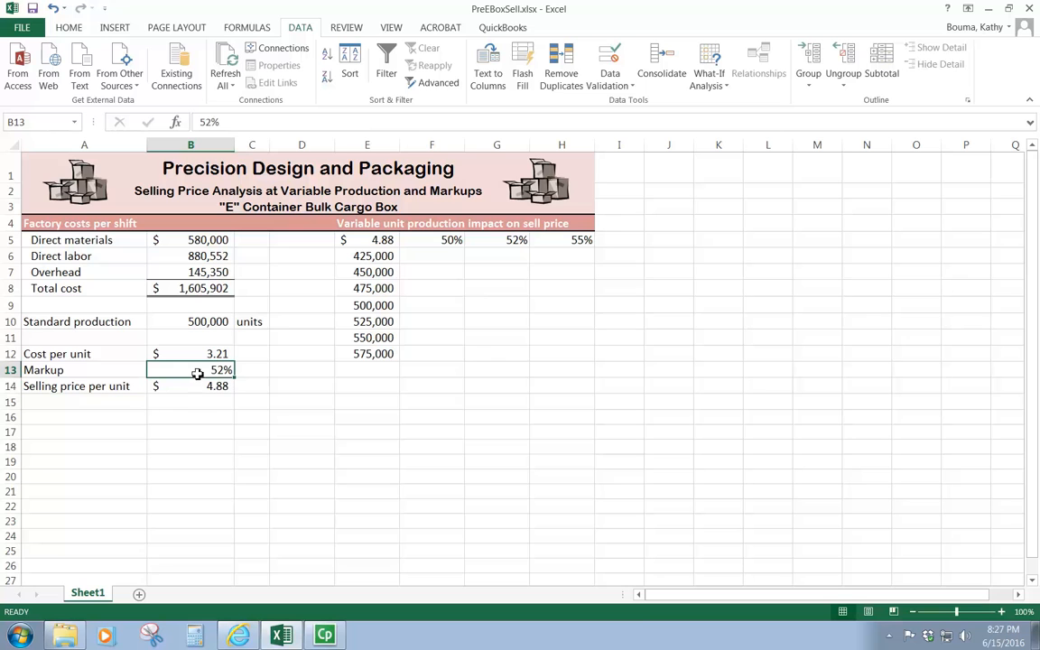
click(190, 390)
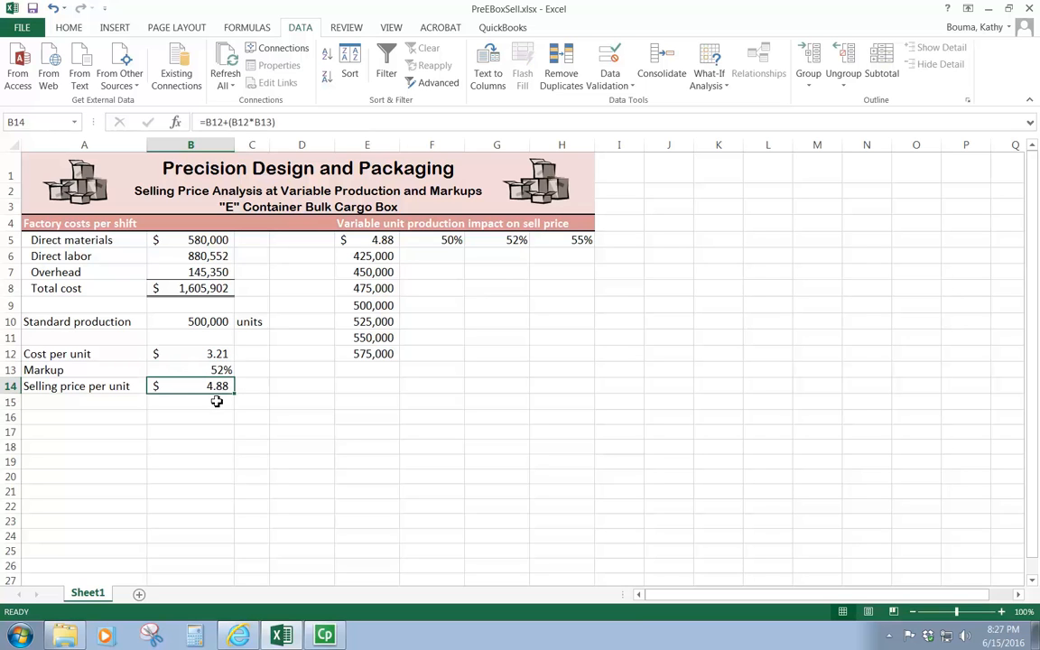
click(184, 355)
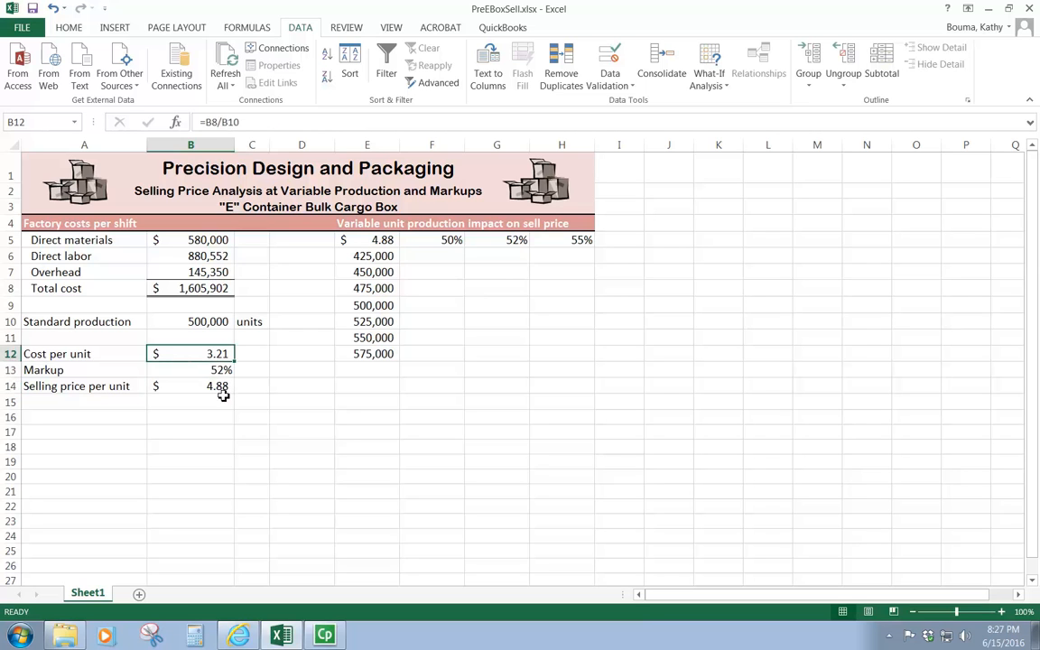
click(185, 390)
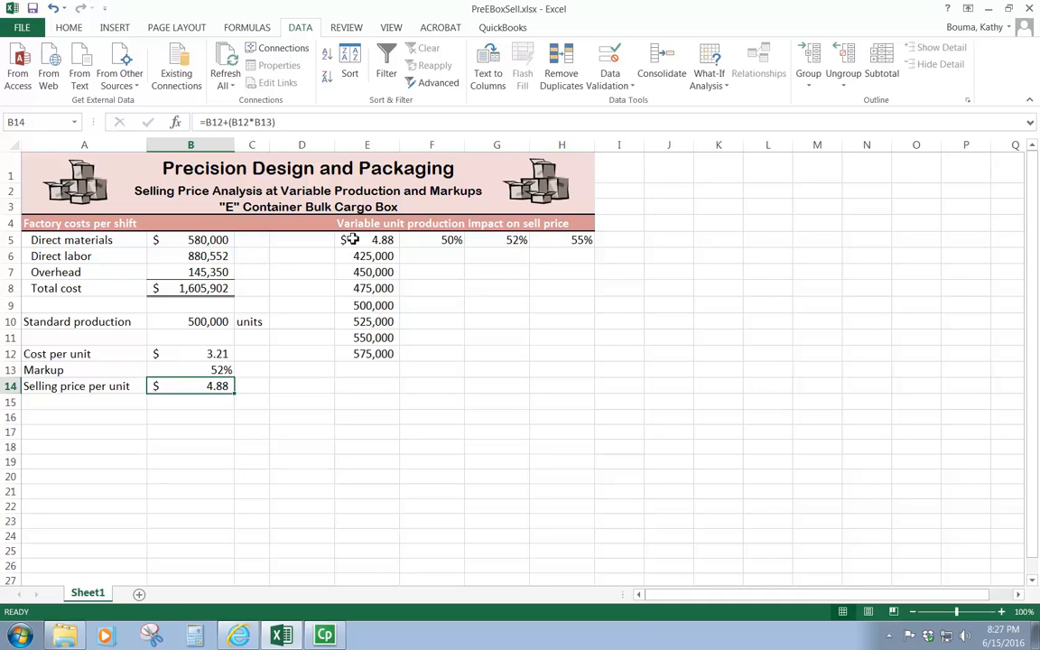
click(351, 240)
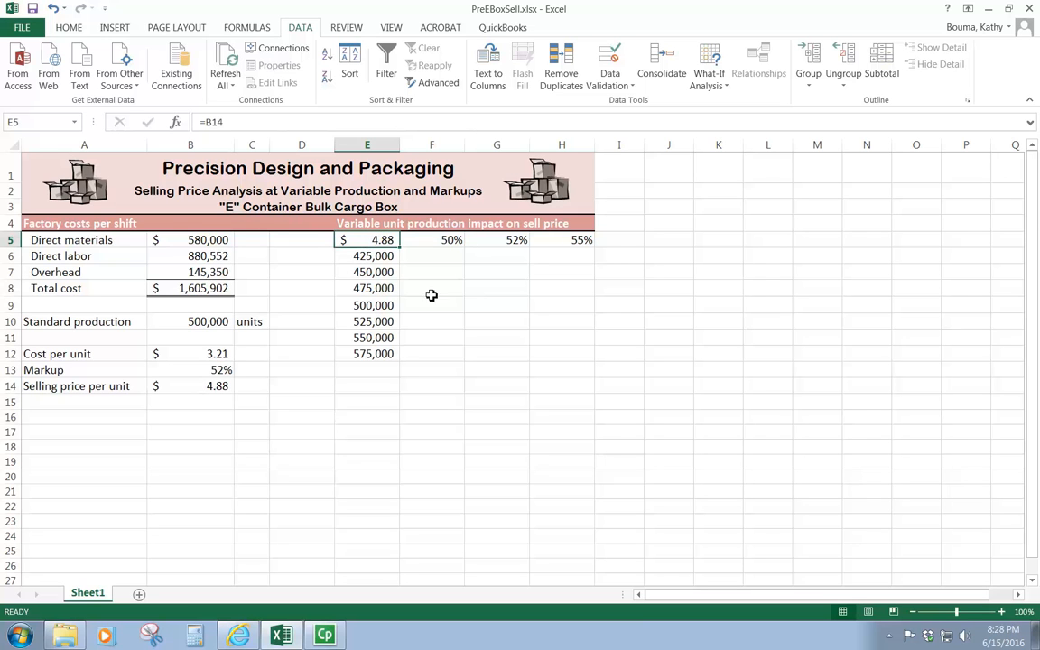
click(205, 354)
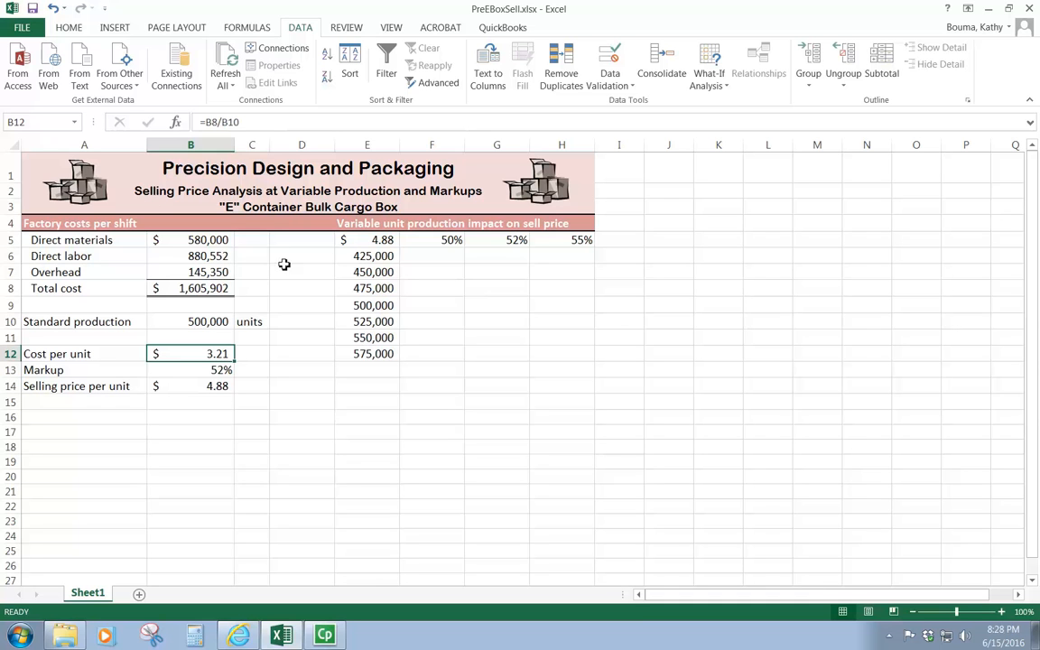
- Create a two-variable data table over E5:H12 with row input cell B13 and column input cell B10
click(371, 239)
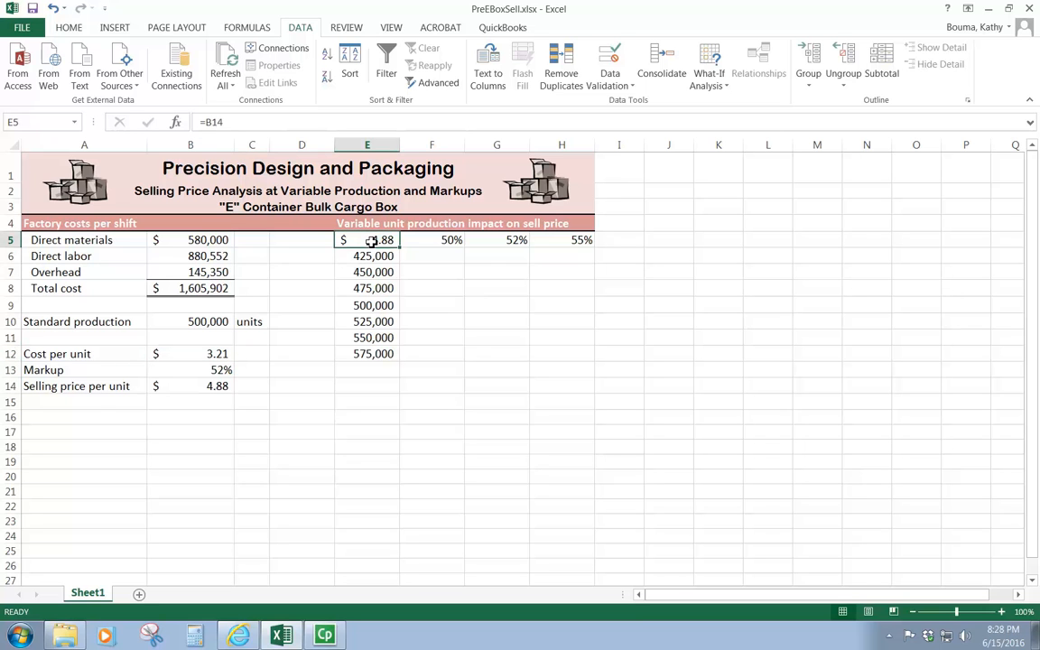
drag(371, 239, 560, 351)
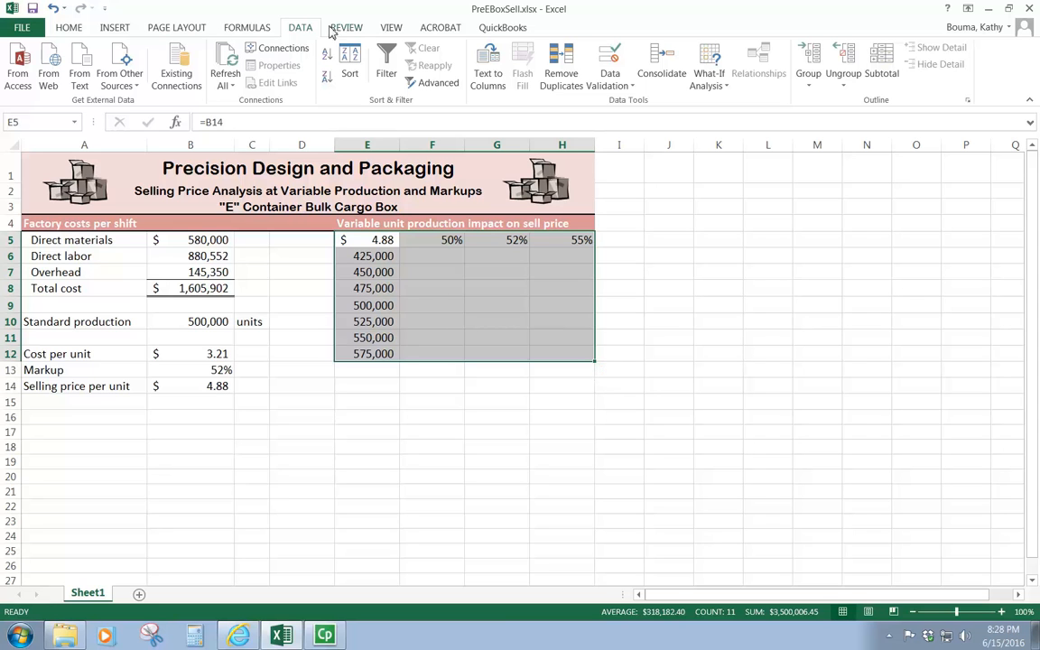
click(707, 63)
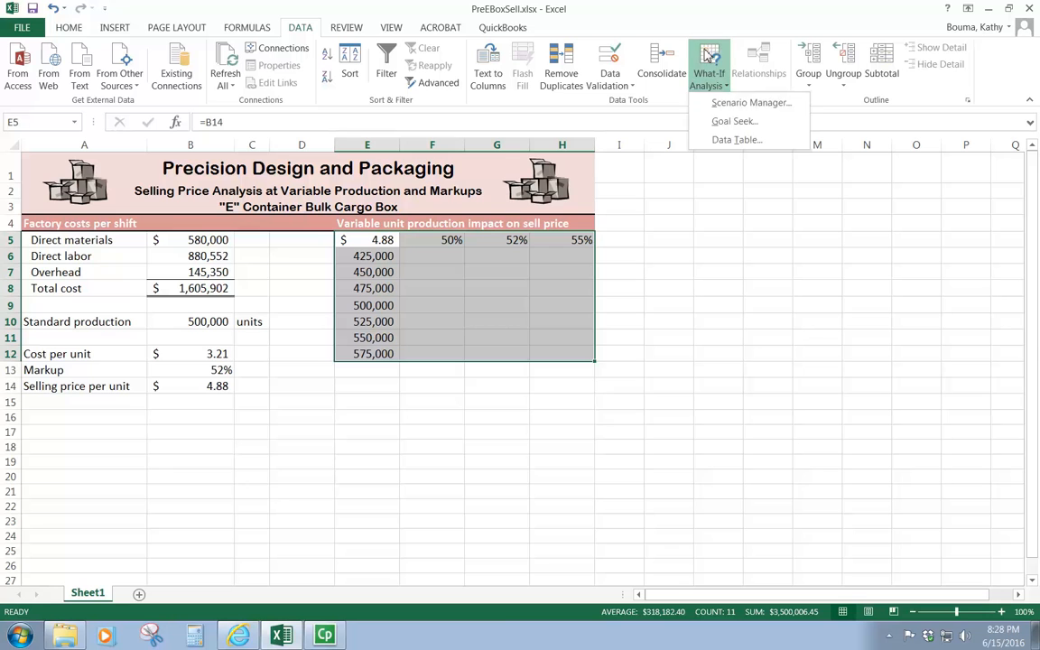
click(727, 142)
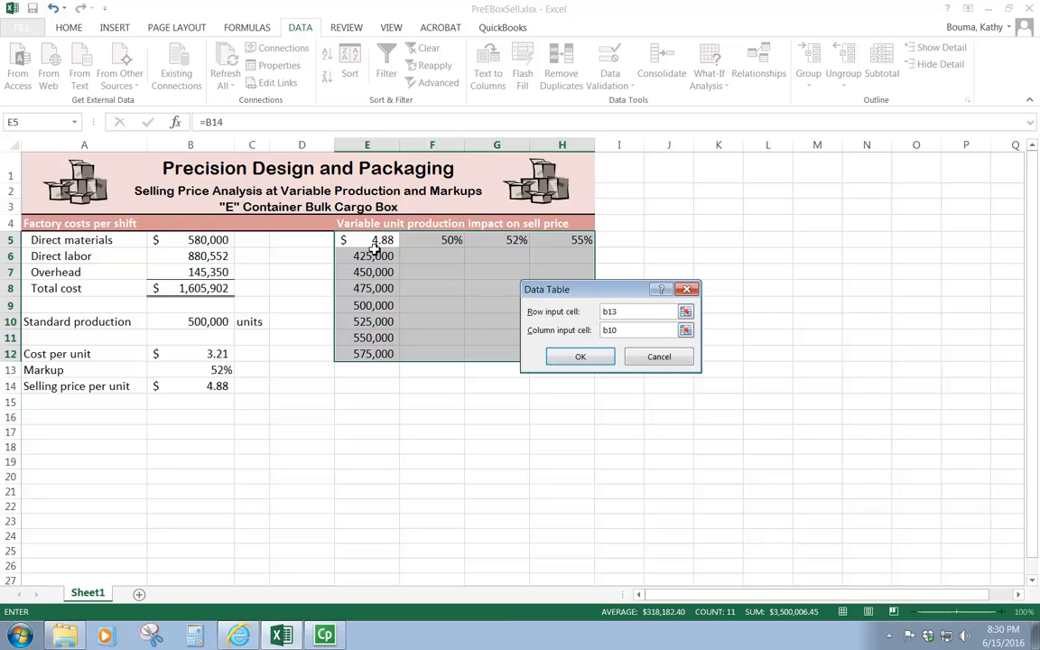
drag(595, 289, 677, 254)
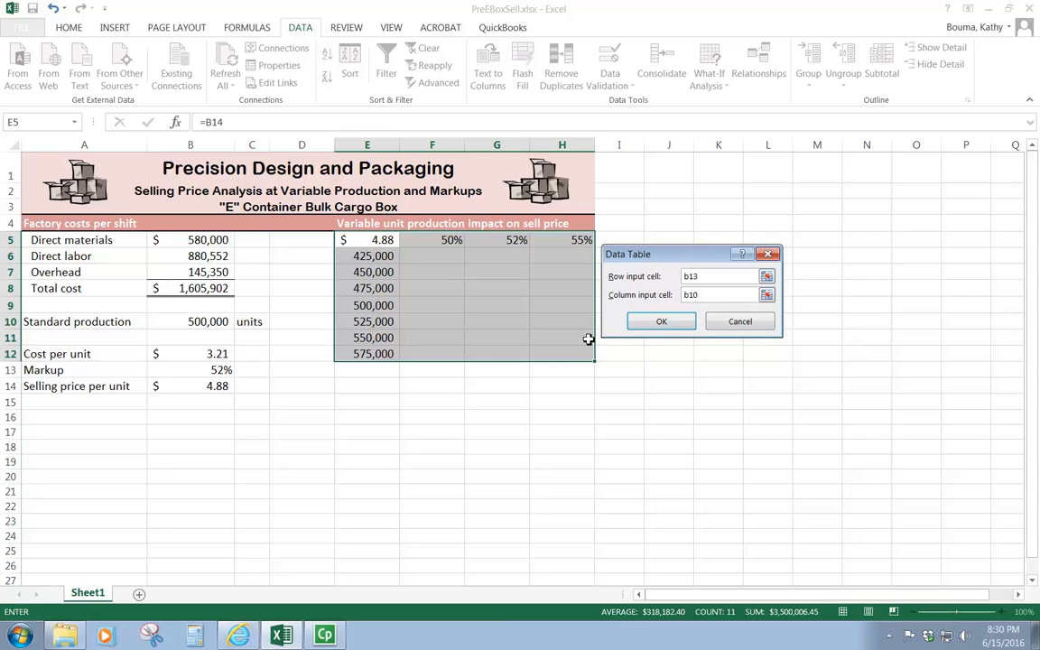
click(661, 323)
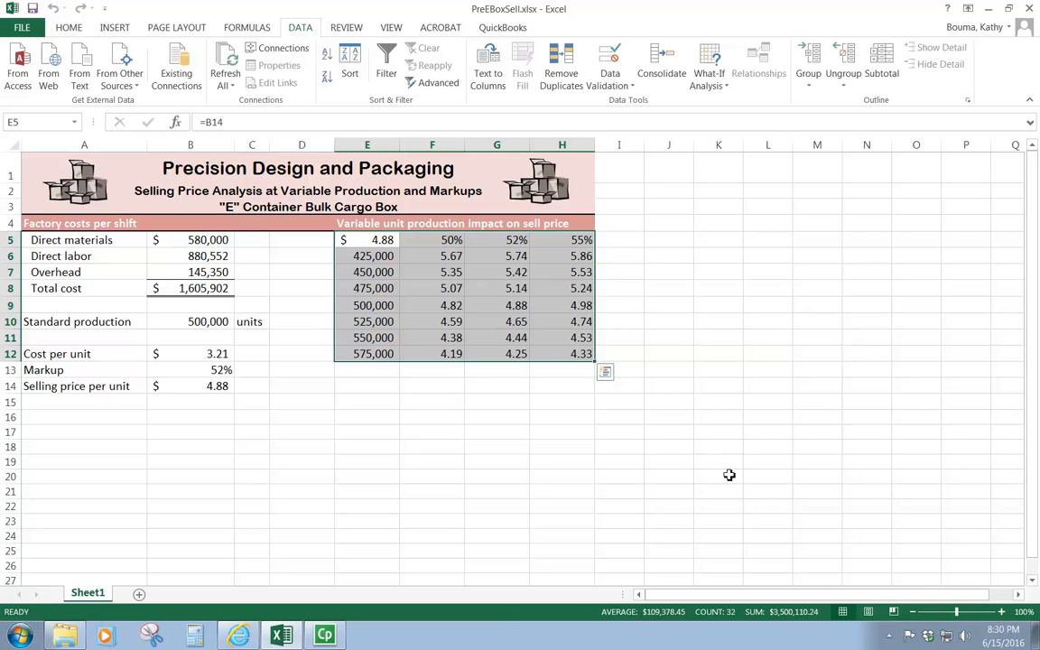
- Inspect the formula in the data table's first result cell, F6, and view the What-If Analysis options
click(421, 445)
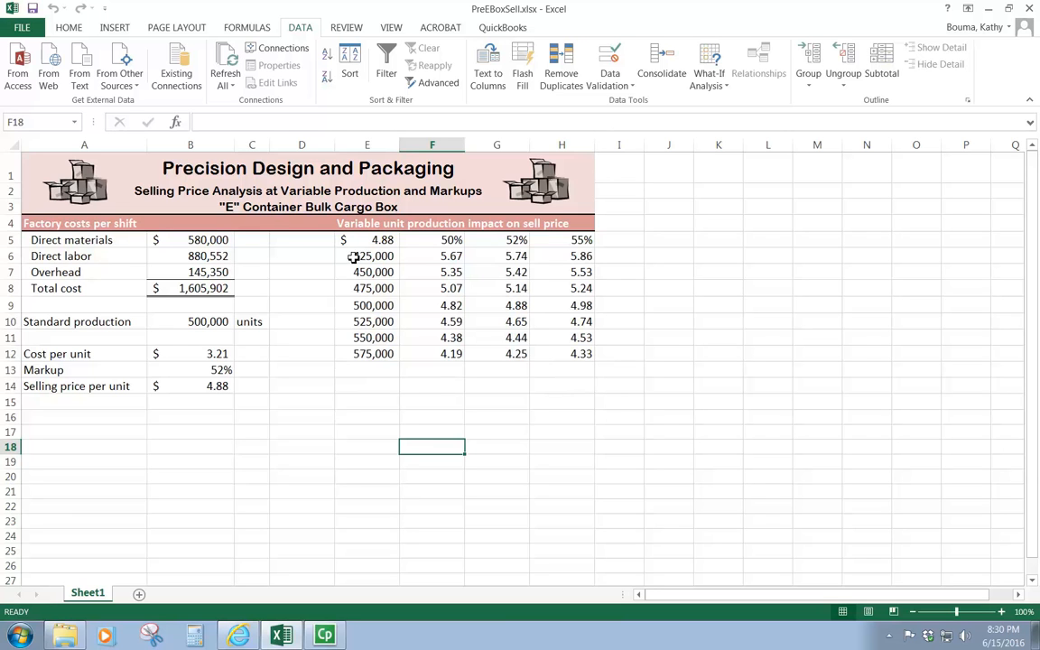
click(448, 259)
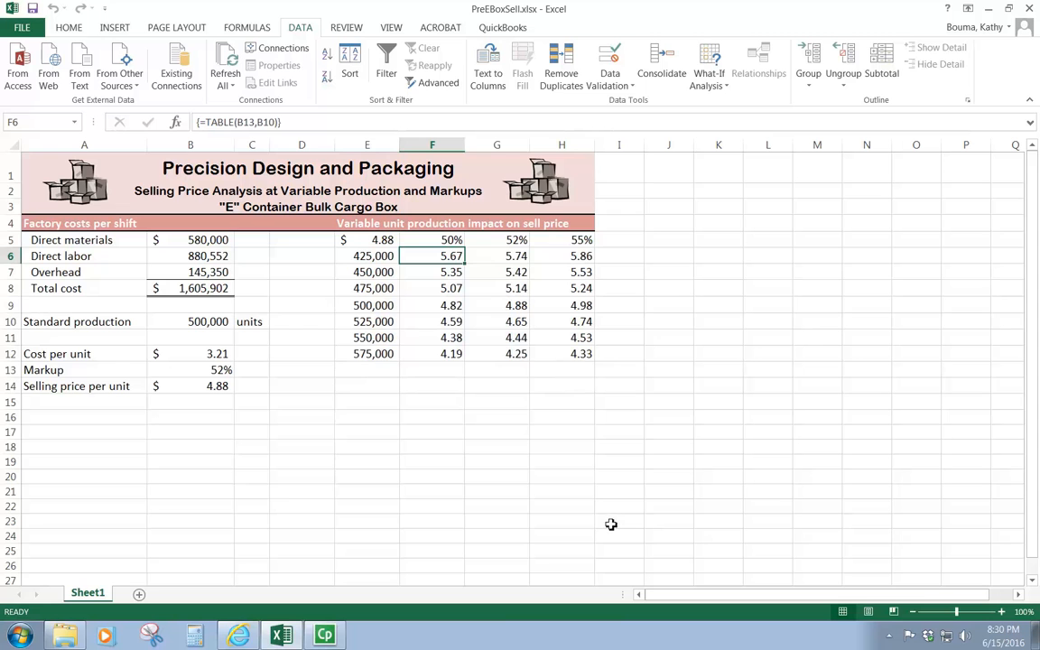
click(709, 78)
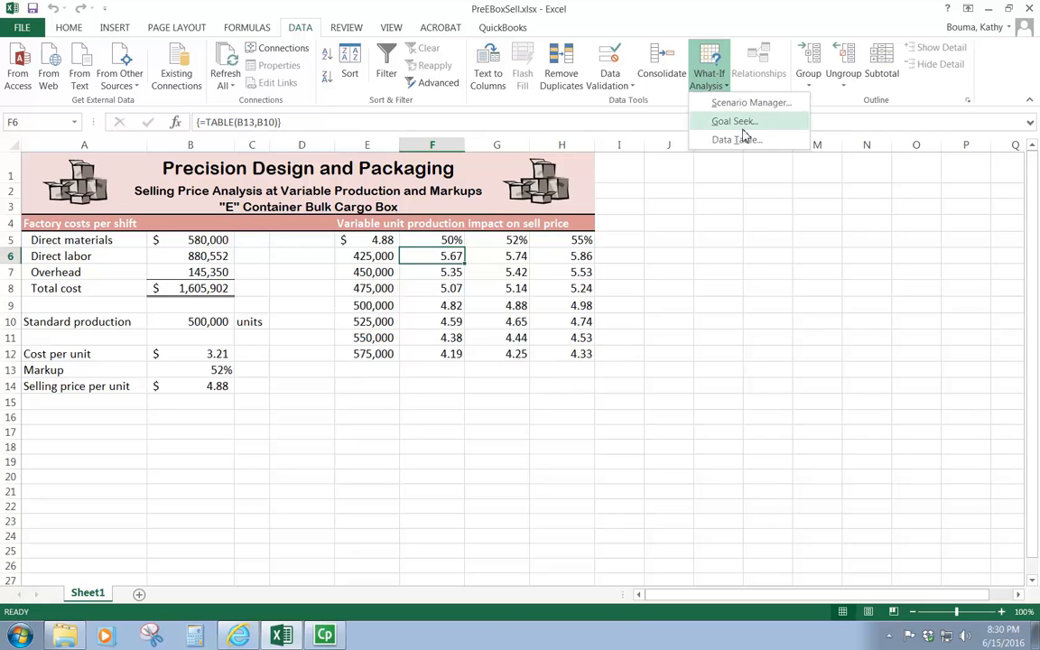